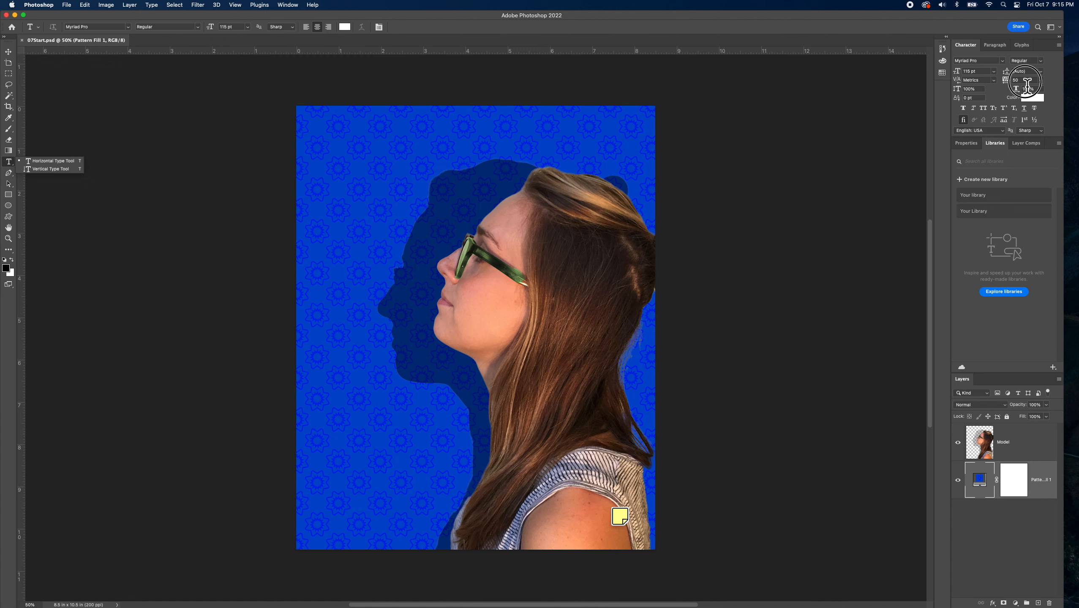
click(1023, 80)
click(960, 71)
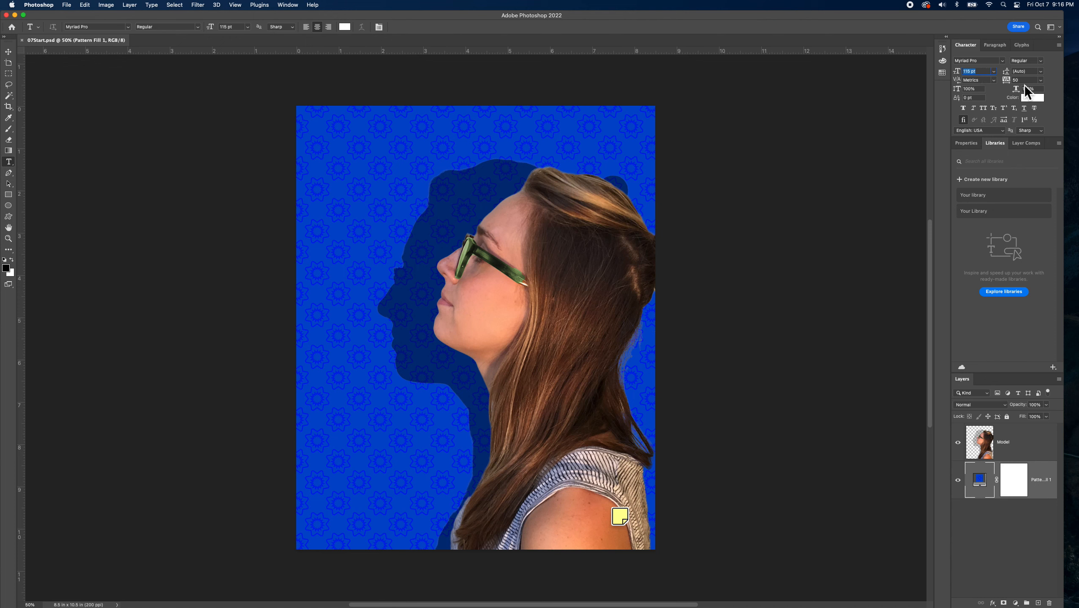
click(1006, 81)
click(243, 27)
click(249, 27)
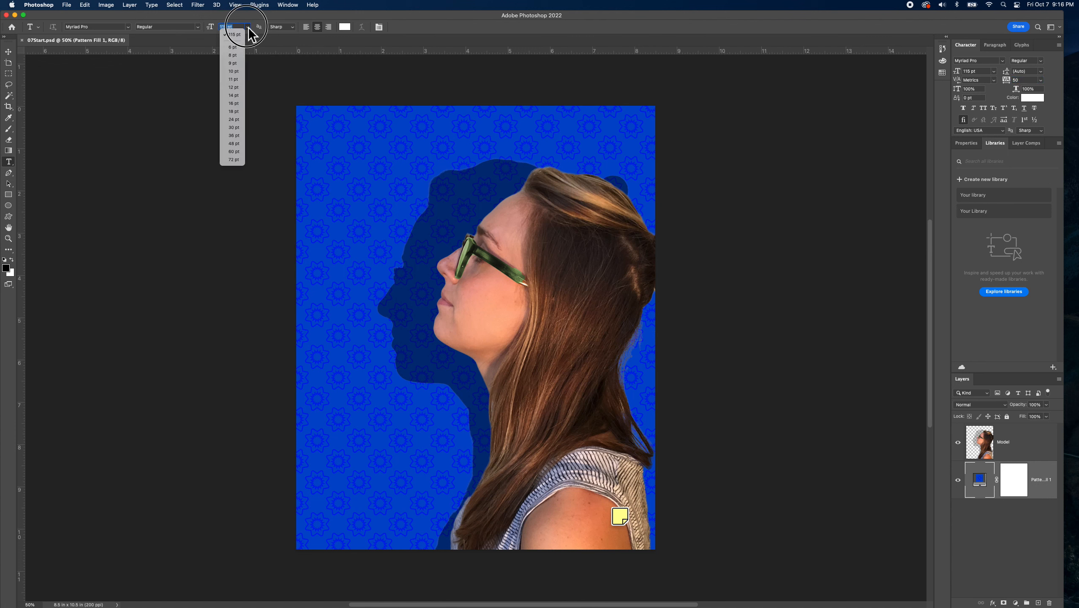
click(249, 27)
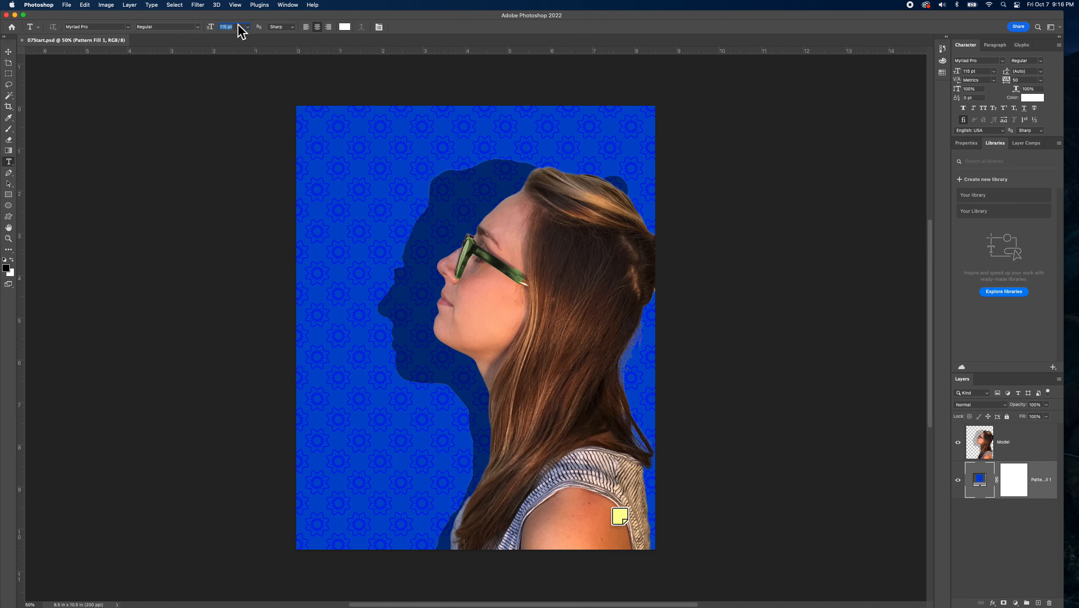
Set the type font to Minion Pro Italic
click(129, 28)
key(Up)
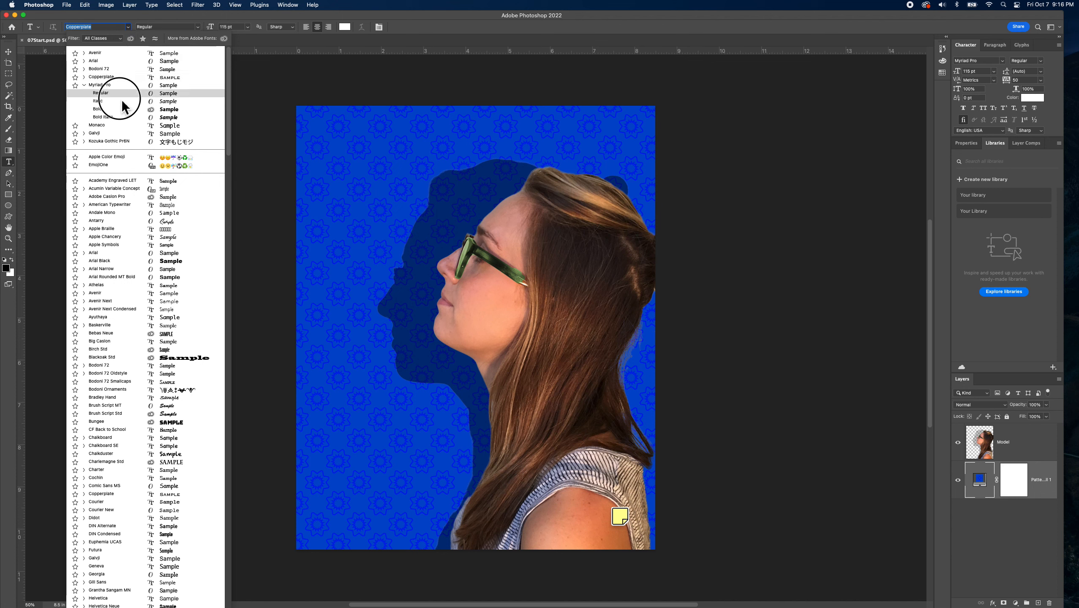
drag(121, 100, 123, 85)
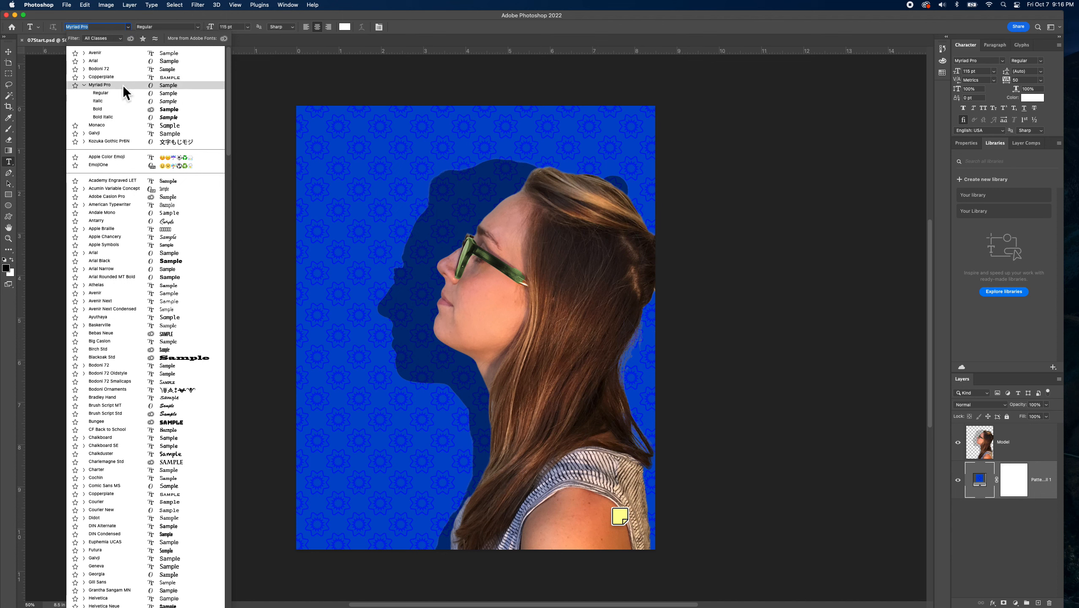
click(123, 85)
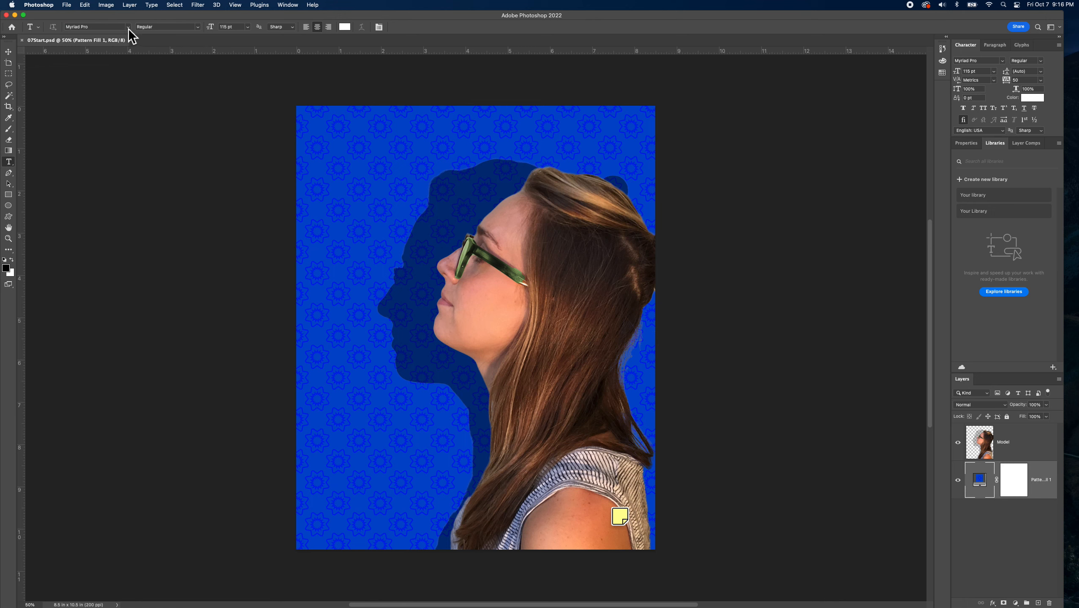
drag(128, 27, 113, 382)
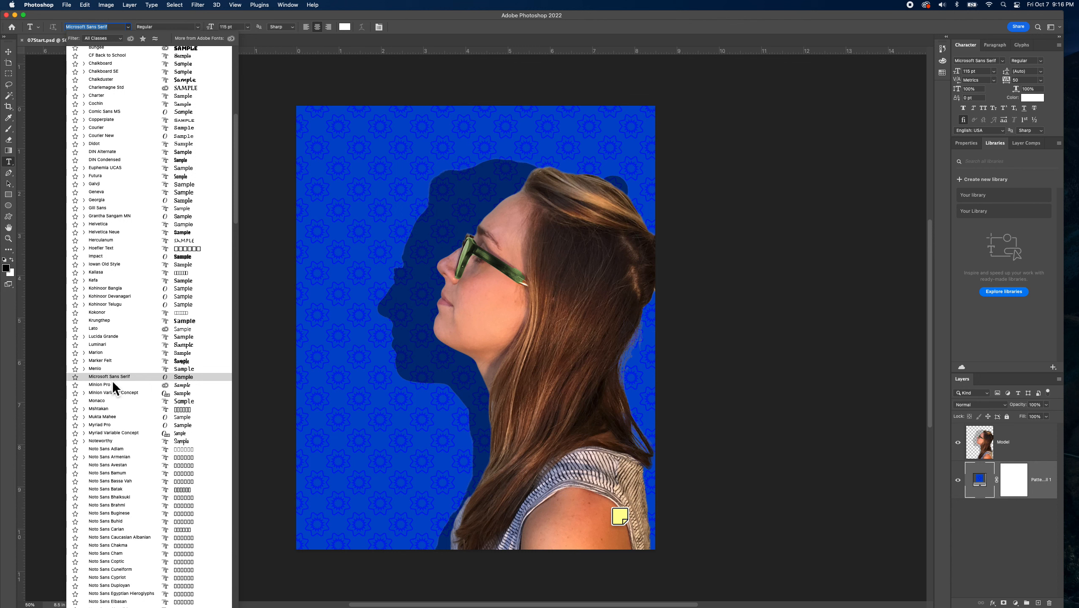
drag(112, 381, 112, 380)
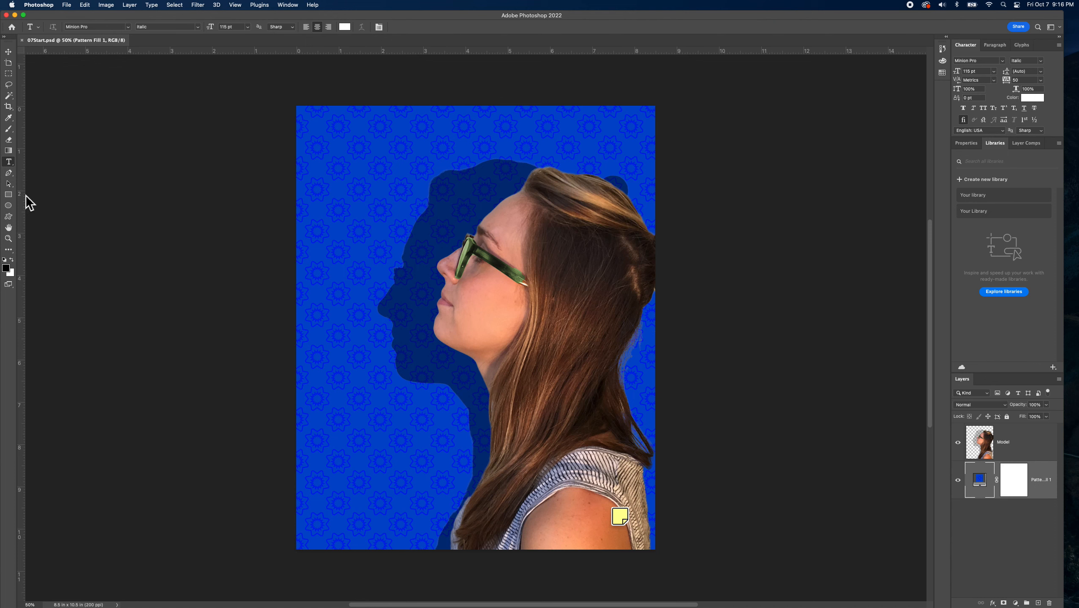
Place a vertical guide at the page's horizontal centre and add the title "Typecast" just below the page's upper edge
drag(25, 198, 474, 227)
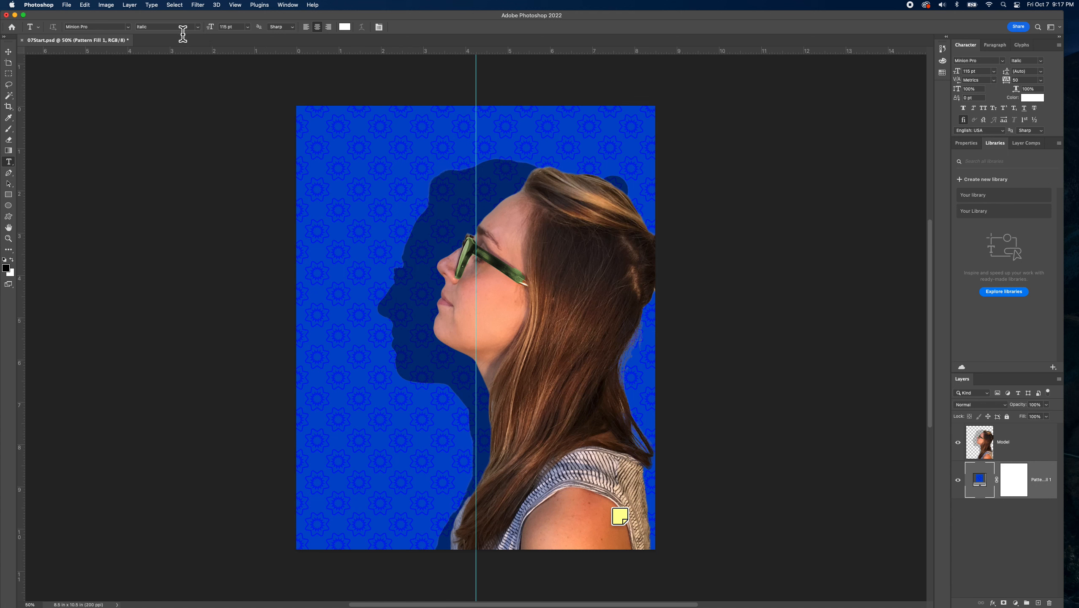
click(475, 147)
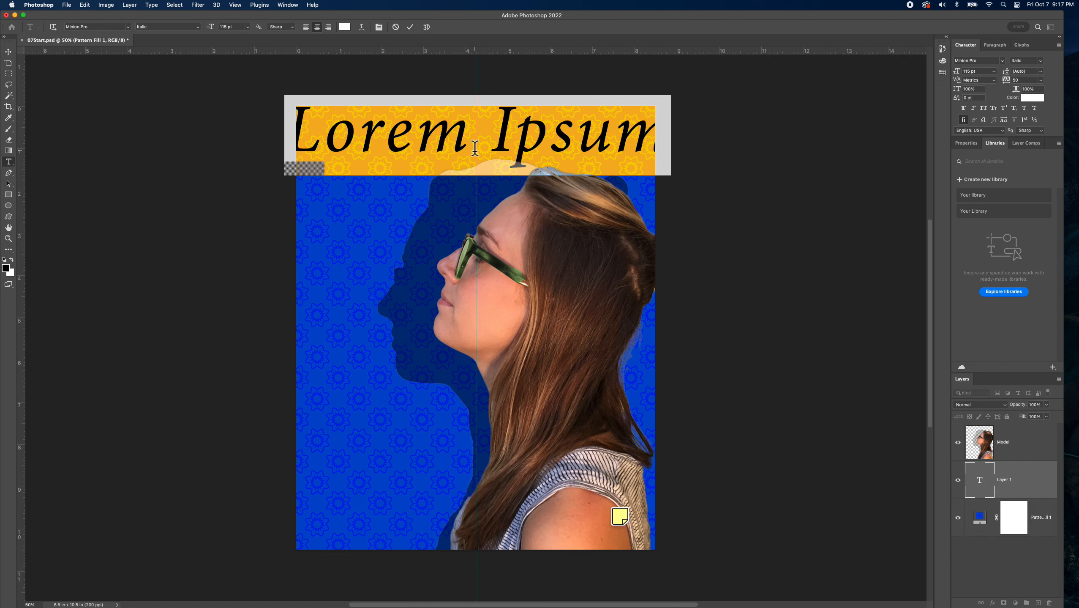
text(Typecas)
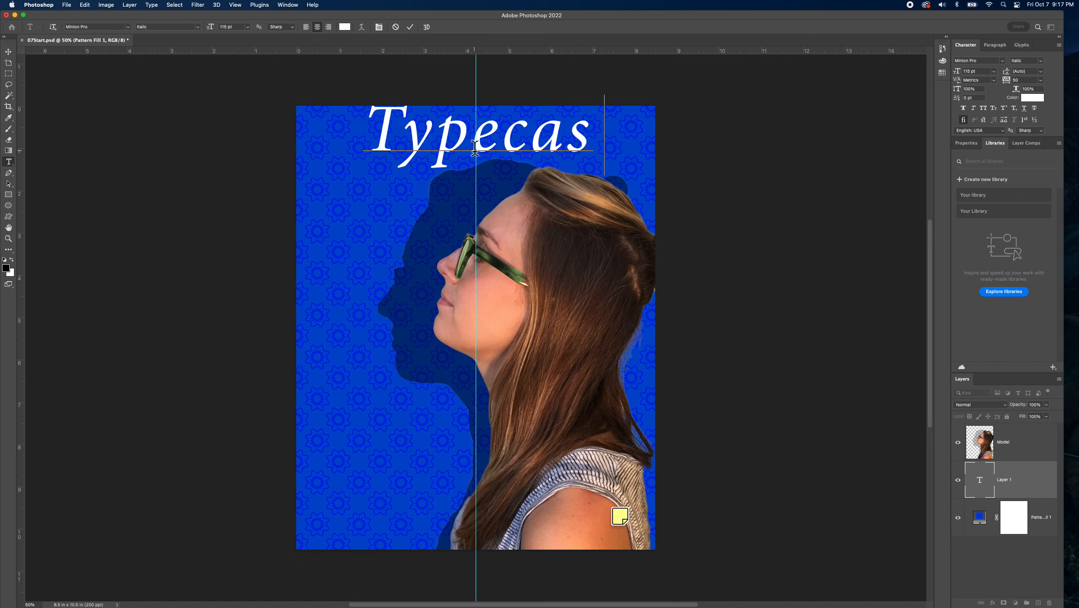
text(t)
click(7, 53)
drag(412, 152, 410, 162)
Change the font of the "Typecast" title to Bodoni 72 Book
double_click(428, 147)
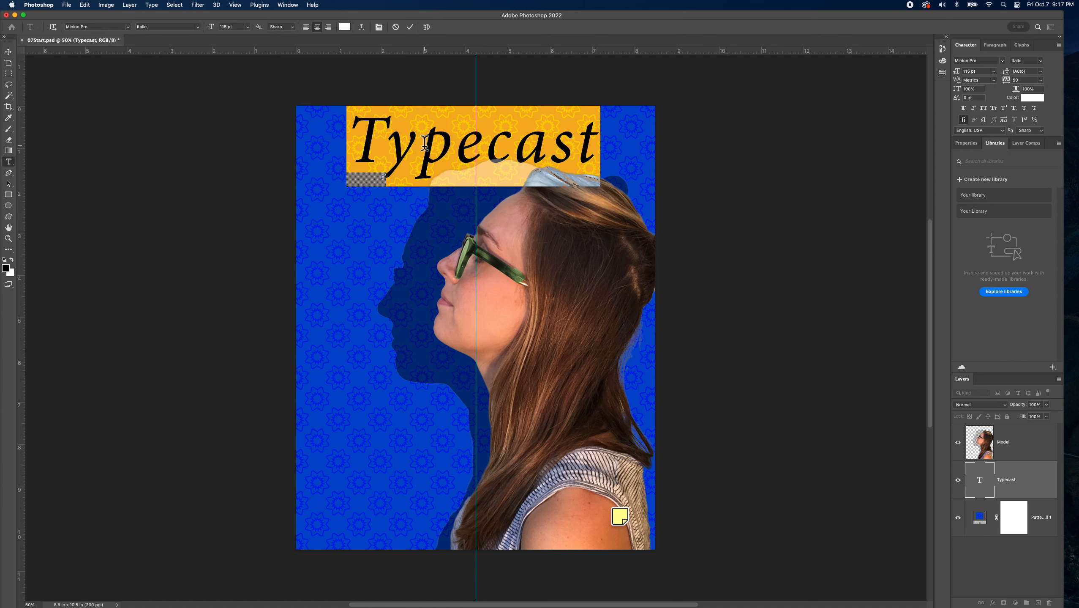
click(129, 29)
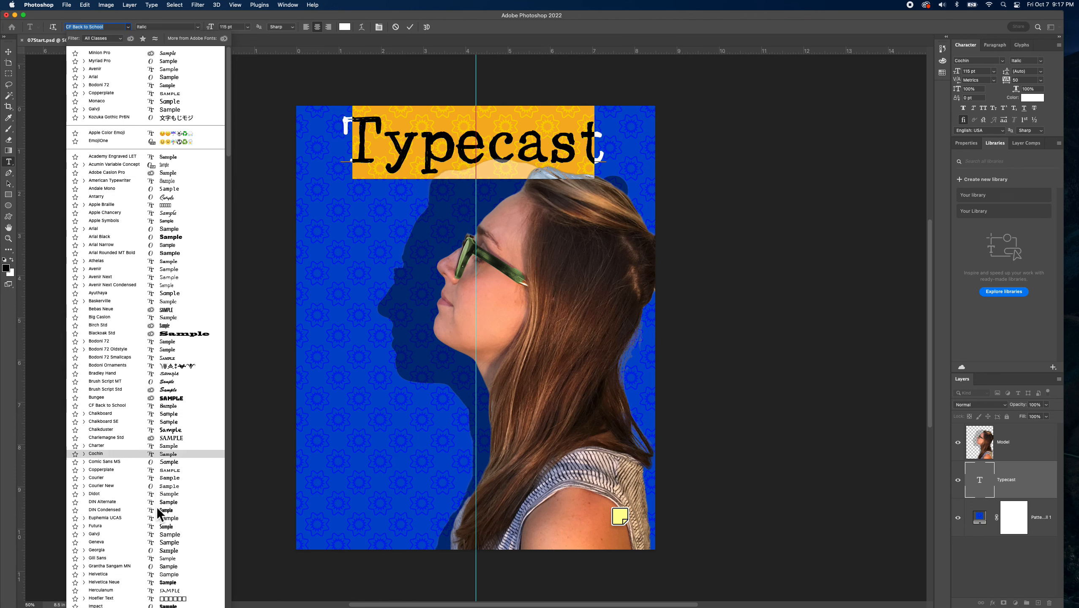
click(96, 341)
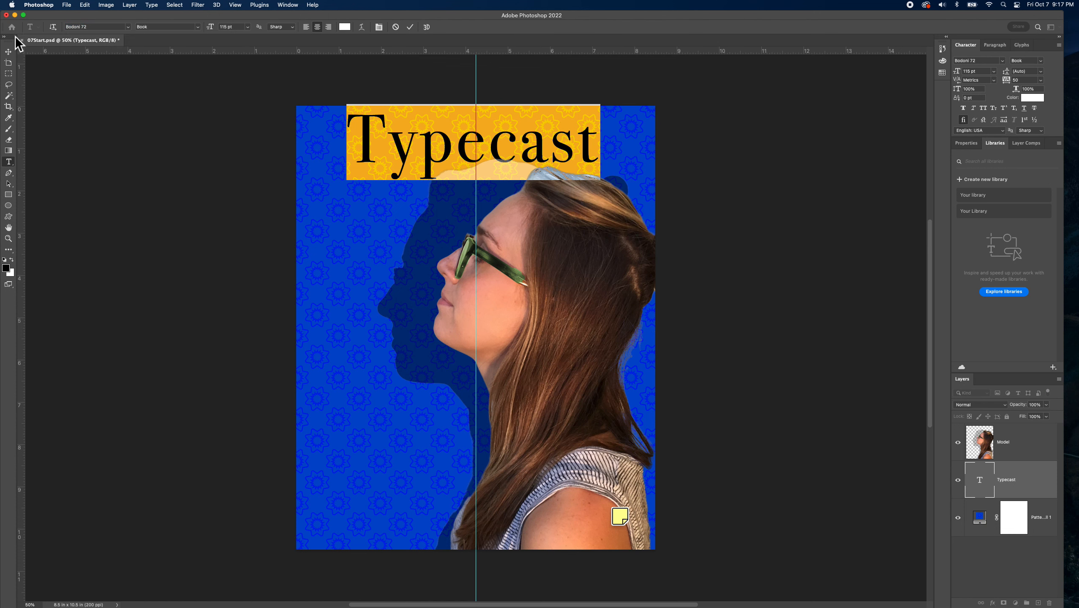
click(192, 158)
key(v)
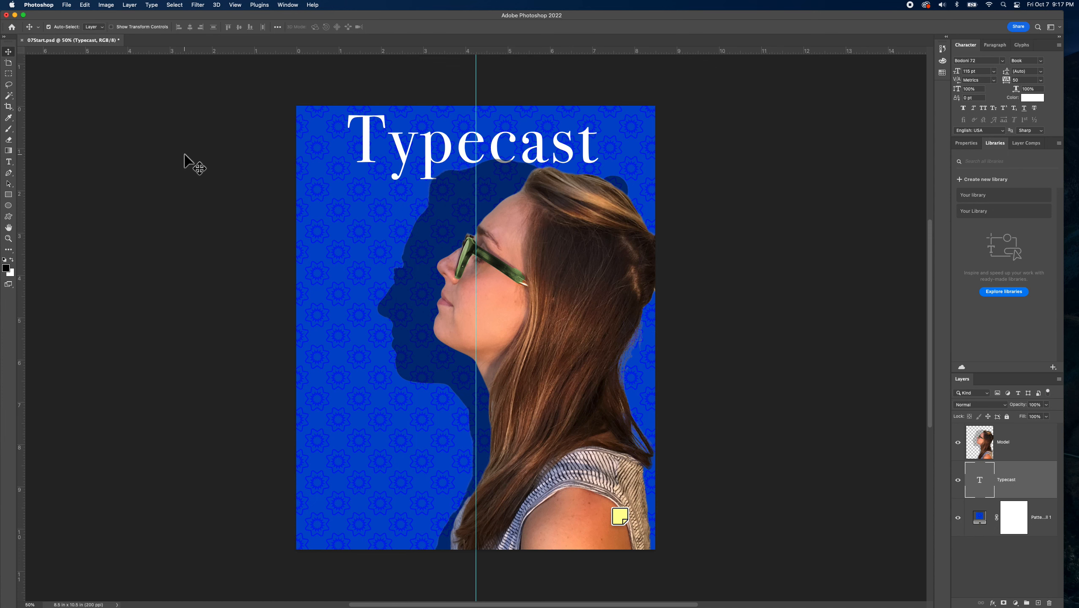
Change the font of the "Typecast" title to Arial Regular
double_click(412, 149)
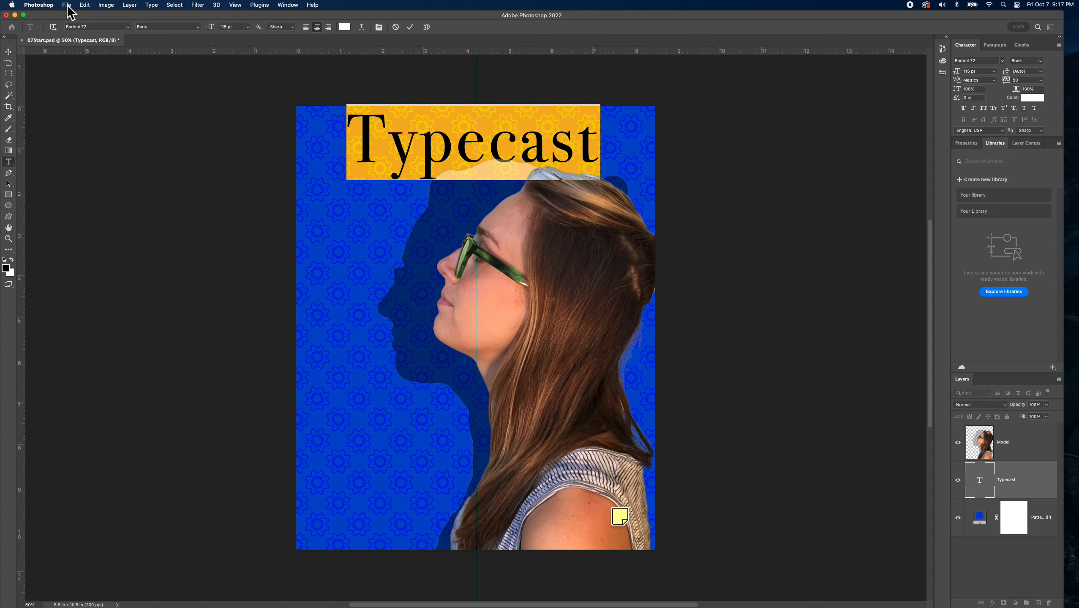
click(128, 27)
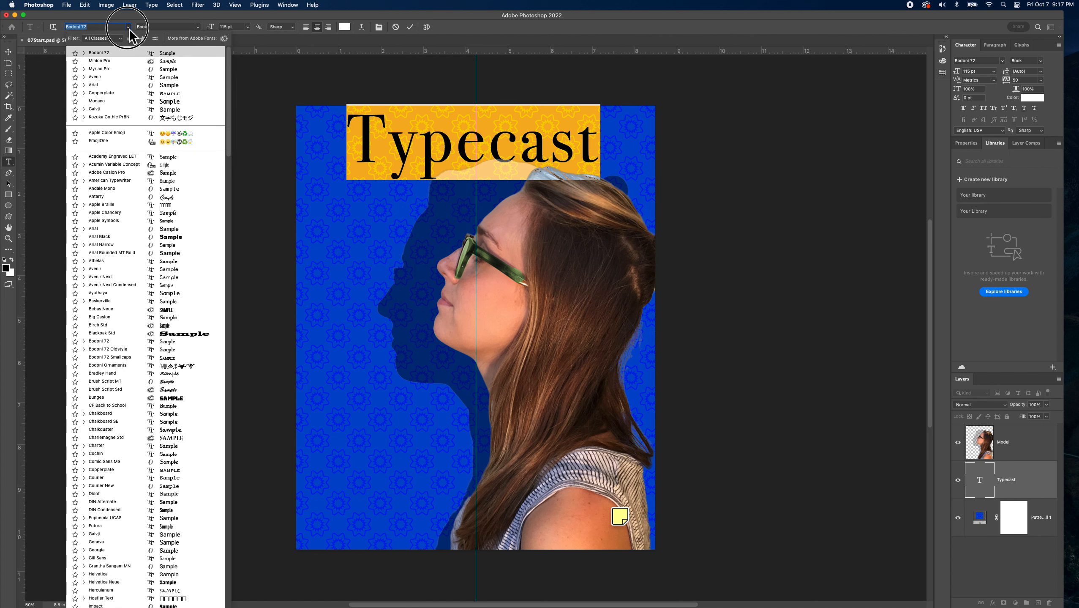
click(128, 69)
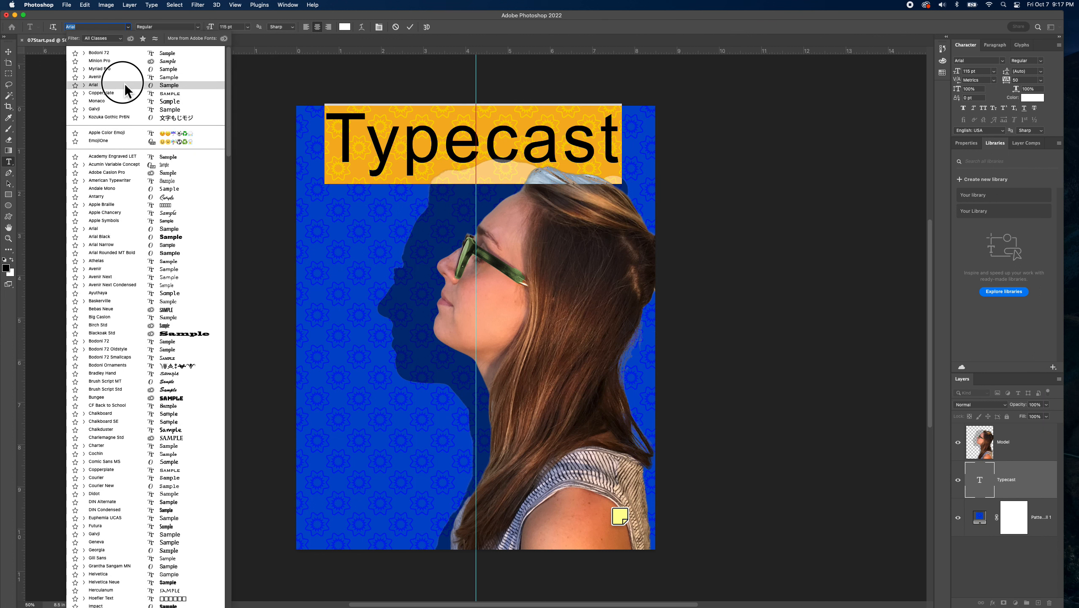
click(125, 84)
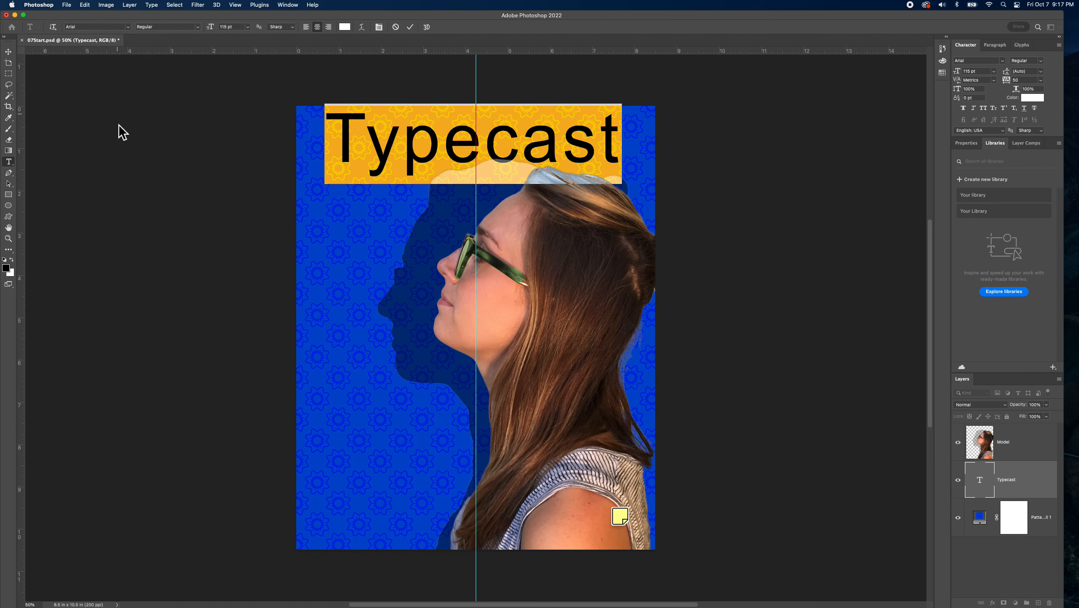
click(115, 147)
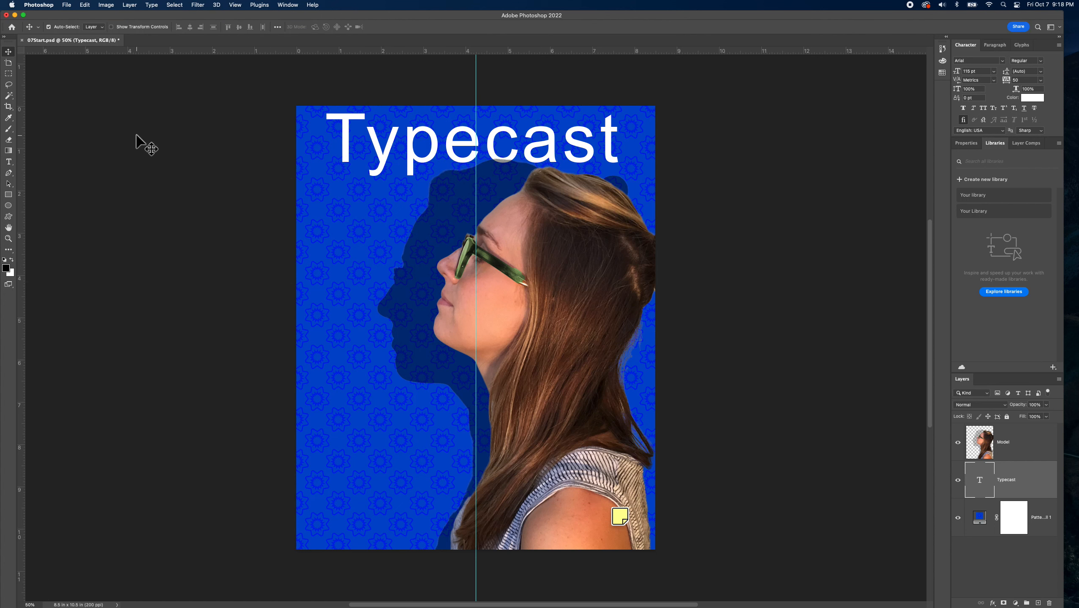
Nudge the "Typecast" title slightly down and to the left, and change its font to Helvetica Regular
drag(421, 148, 418, 152)
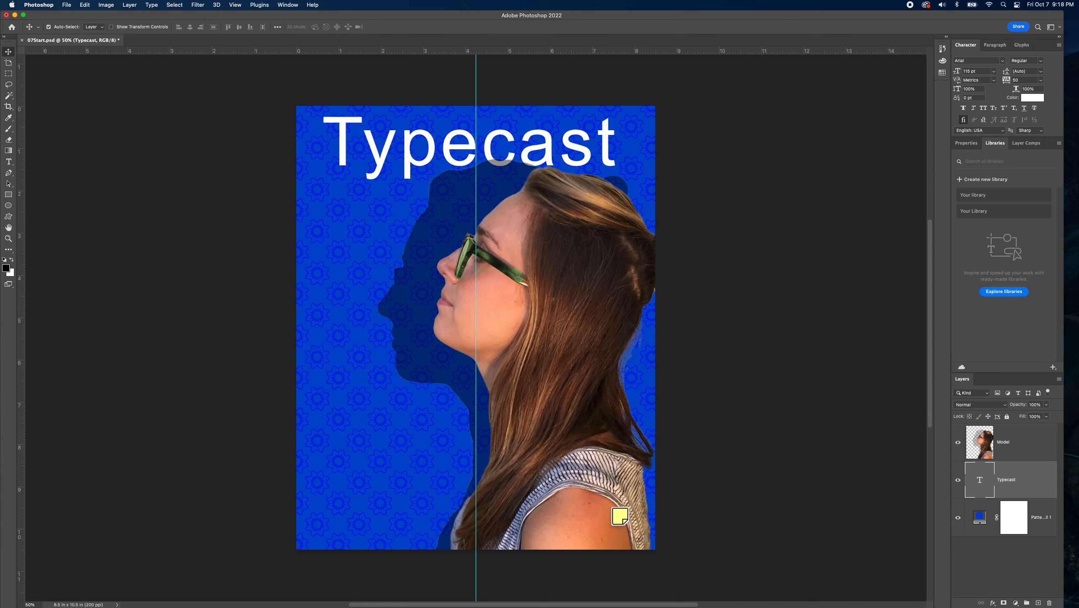
double_click(368, 138)
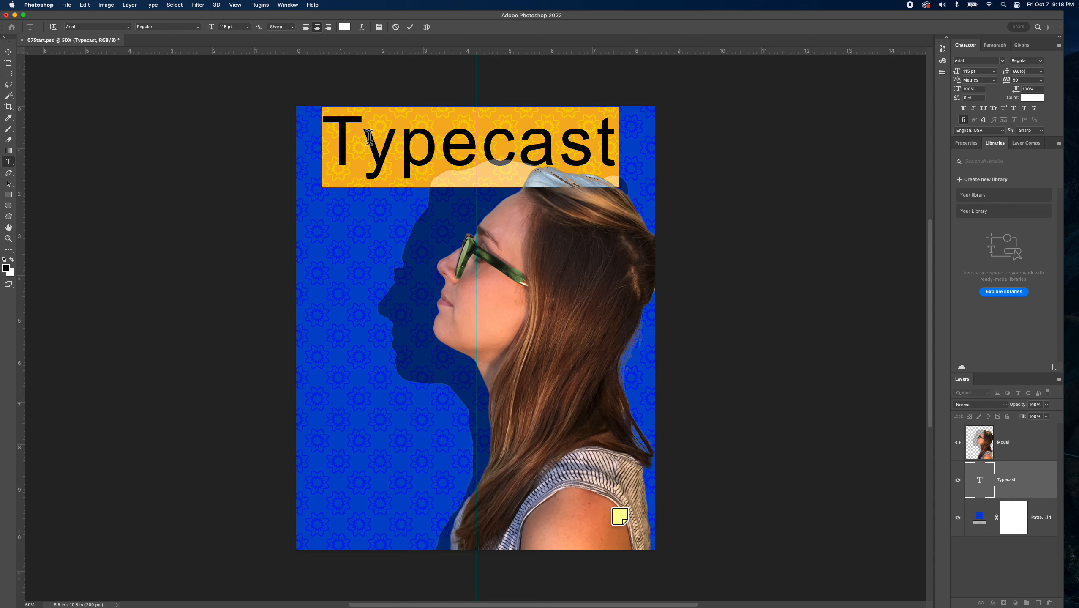
click(128, 27)
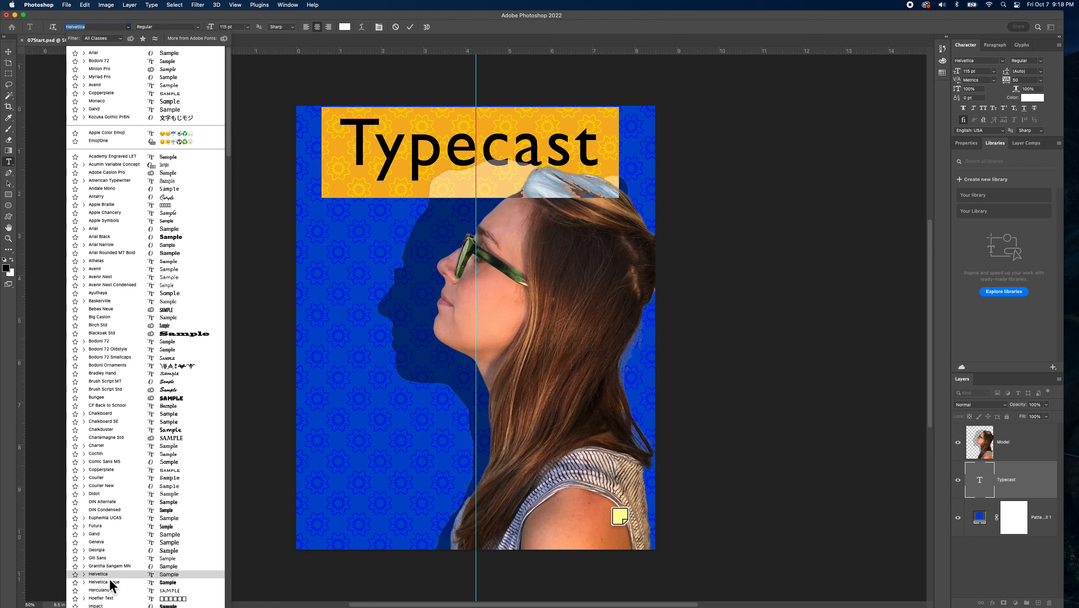
click(98, 574)
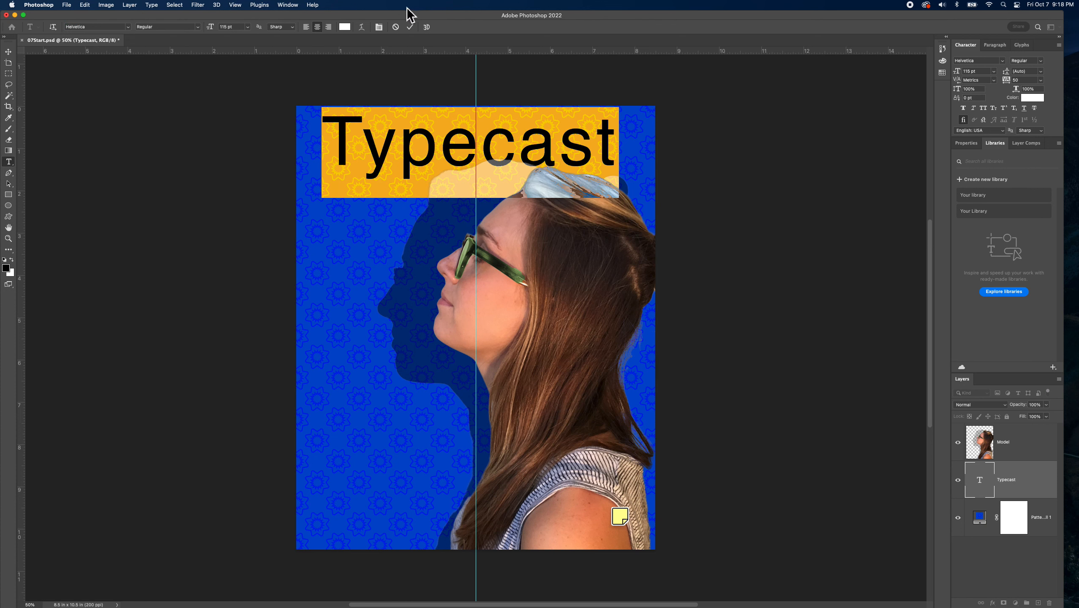
click(410, 27)
key(v)
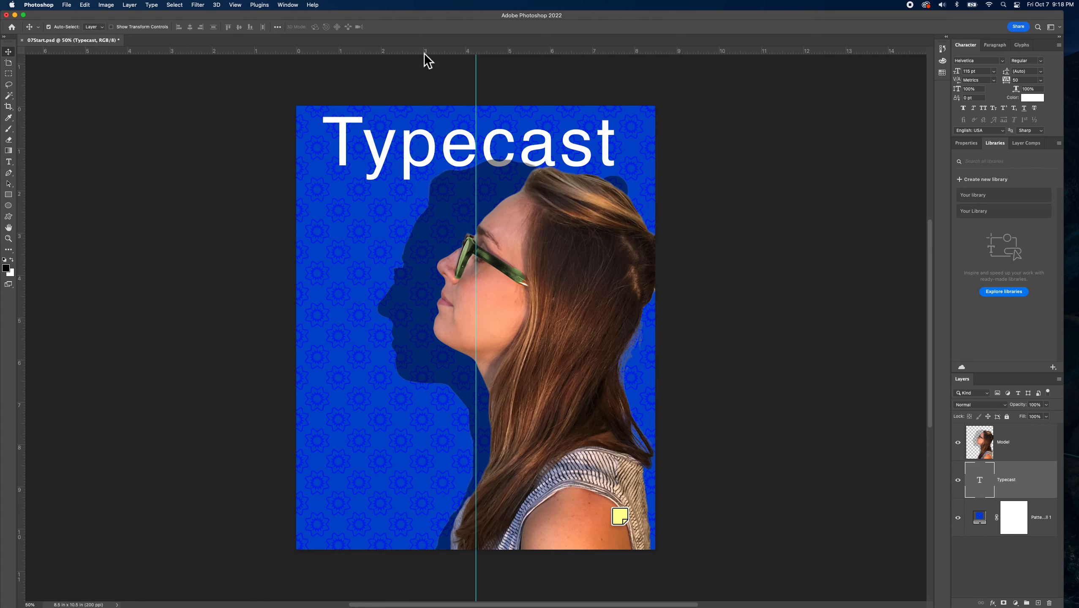